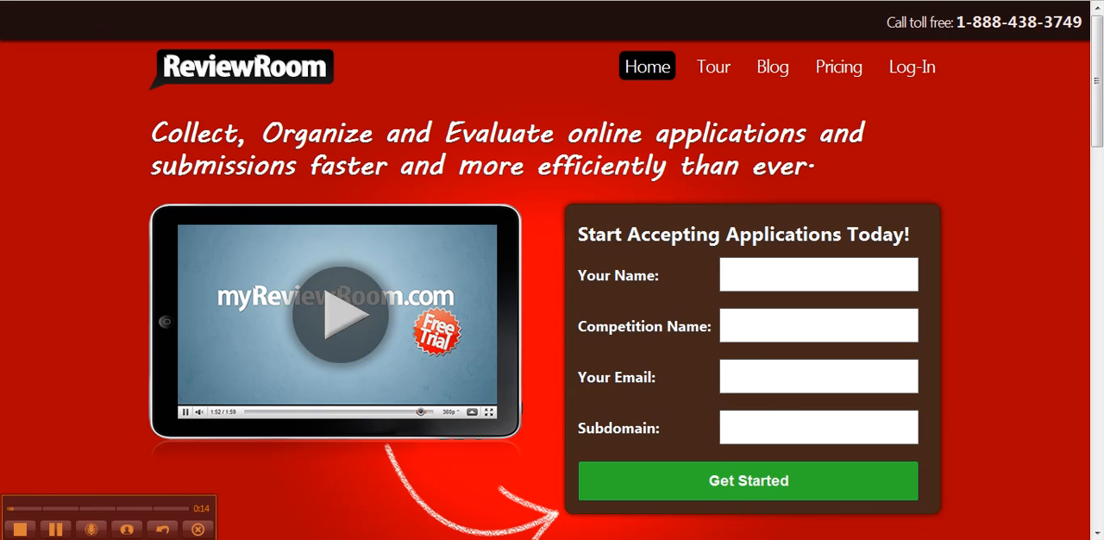
- Fill in the sign-up form with the user's name, the competition name "TED Prize" and the user's email address
click(259, 1)
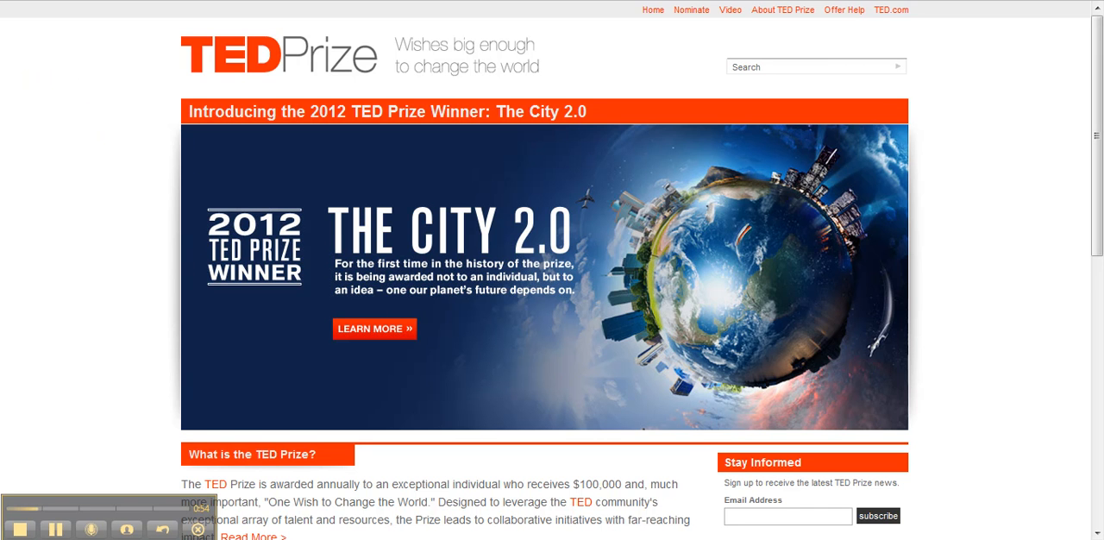
key(ctrl+Tab)
click(784, 277)
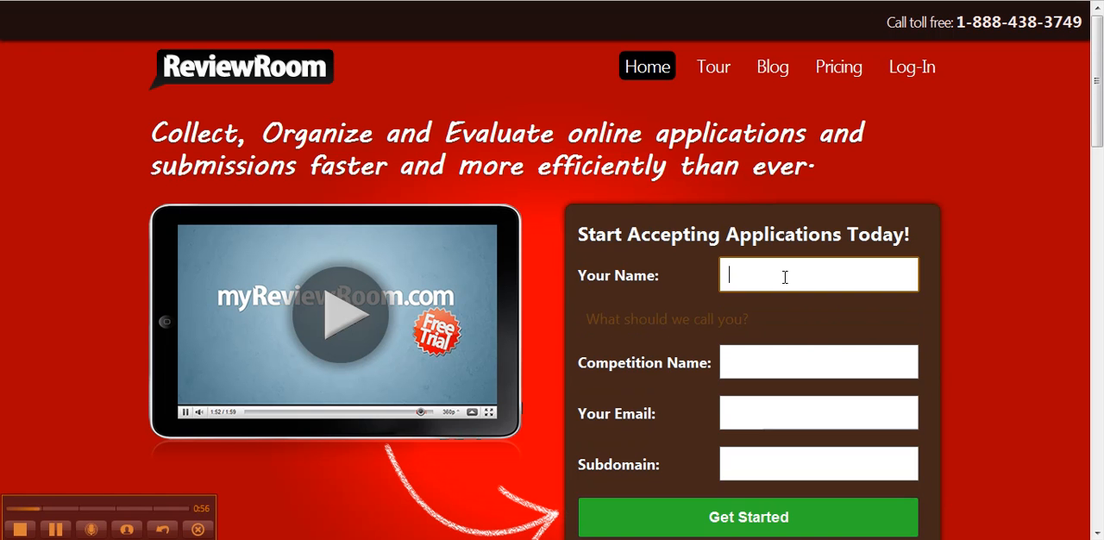
text(aydin)
key(Tab)
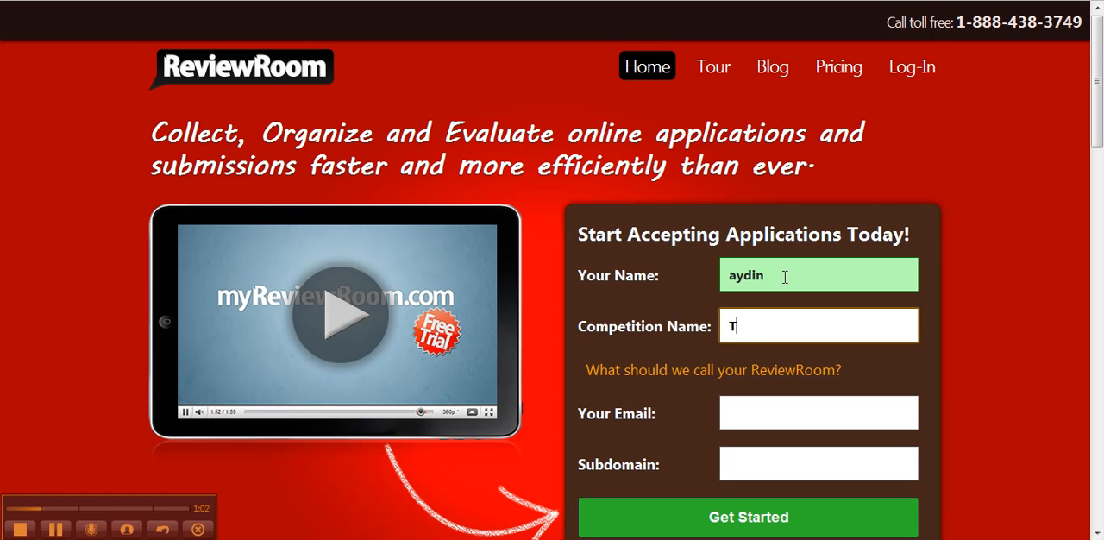
text(TED Prize)
key(Tab)
text(test)
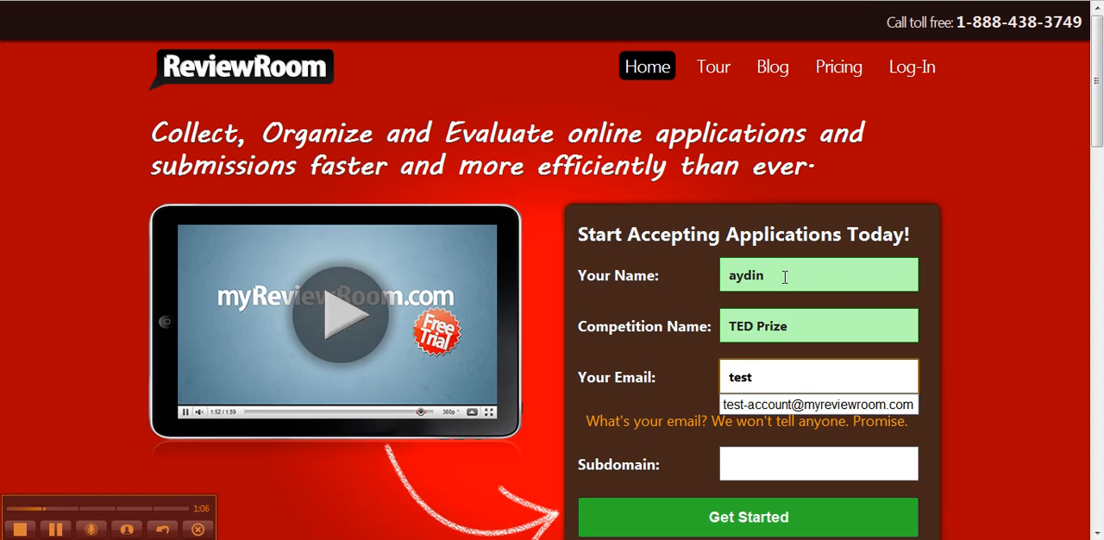
click(818, 404)
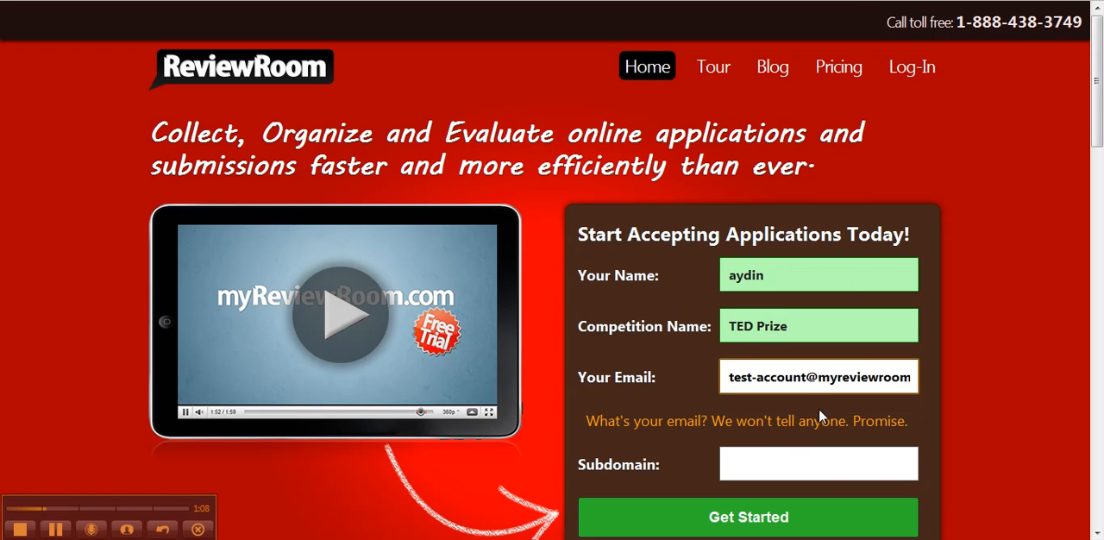
- Set the sign-up form's subdomain to "tedprize"
click(788, 466)
text(ted)
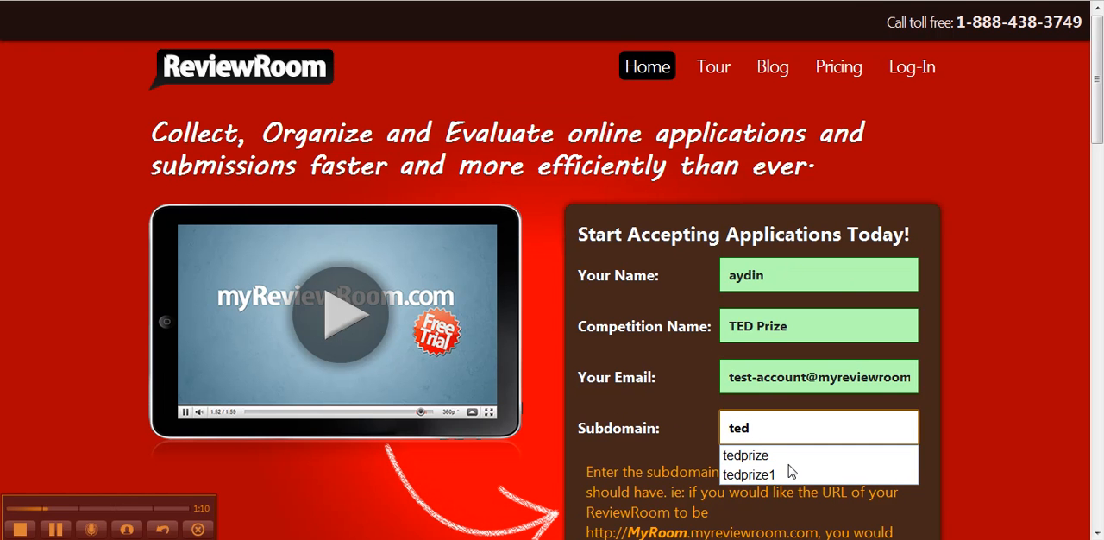
click(779, 456)
scroll(731, 420, down, 2)
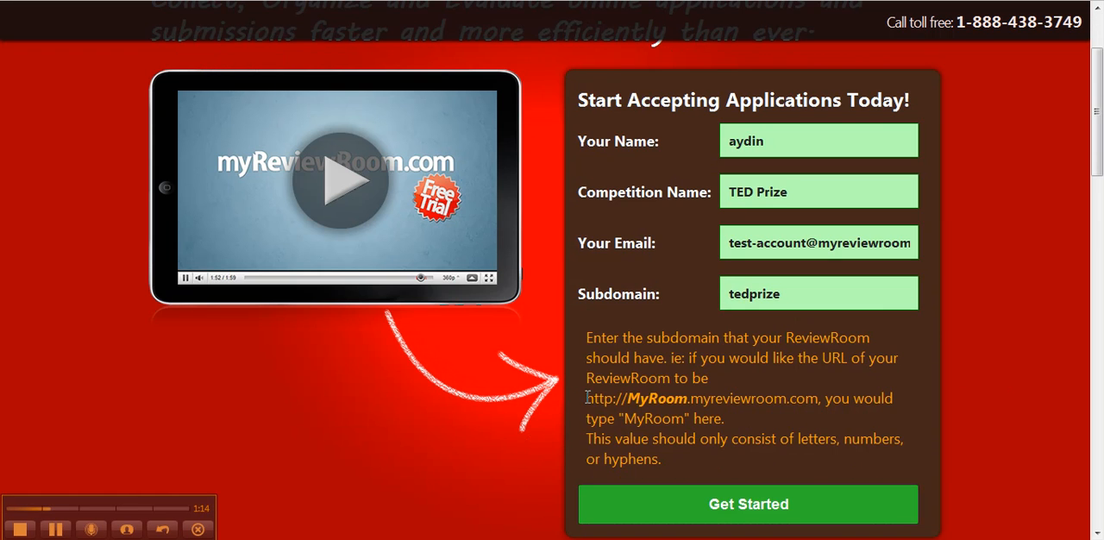
- Examine the example URL in the subdomain instructions against the entered subdomain
drag(586, 398, 820, 398)
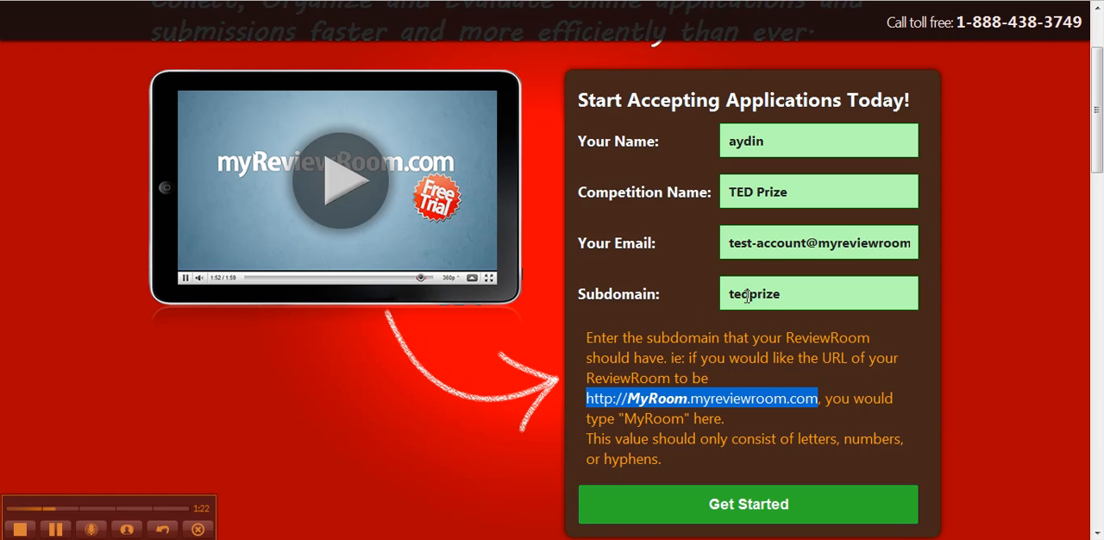
drag(730, 295, 815, 297)
click(815, 297)
click(660, 410)
drag(690, 399, 633, 398)
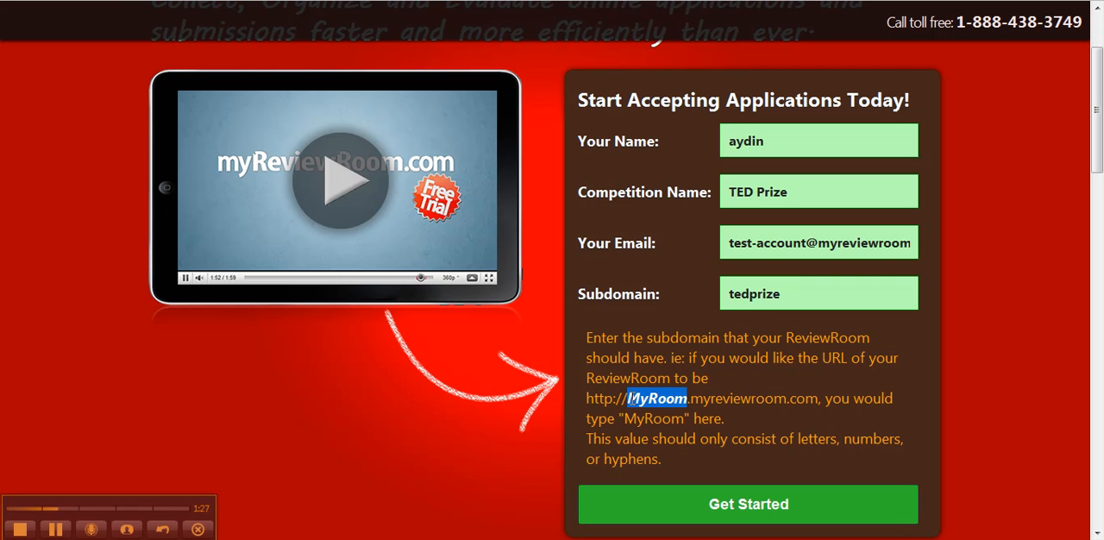
- Submit the initial form and enter the account password in both password fields of the full sign-up form
click(711, 505)
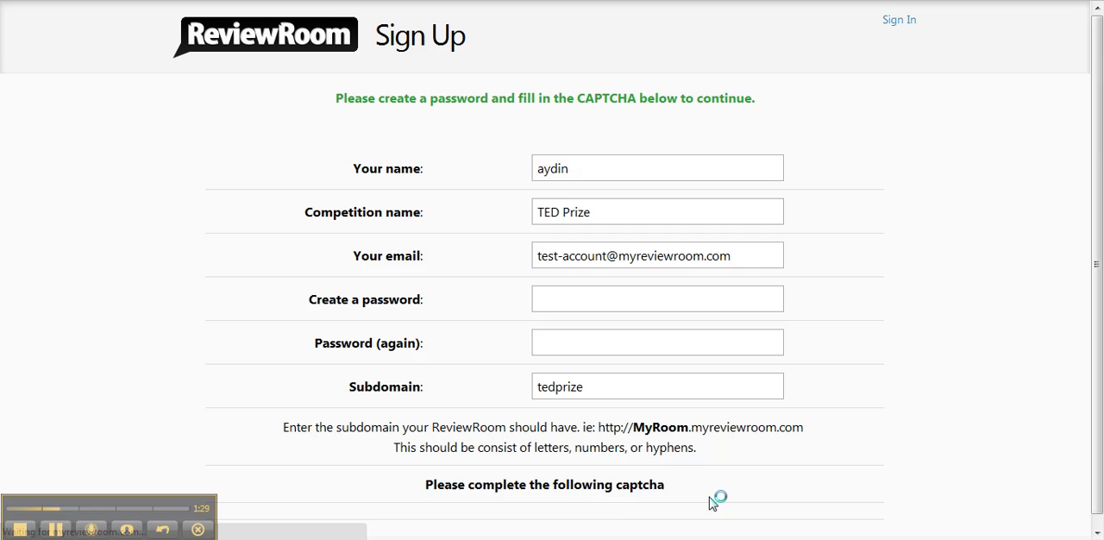
click(586, 296)
text(•••••••••)
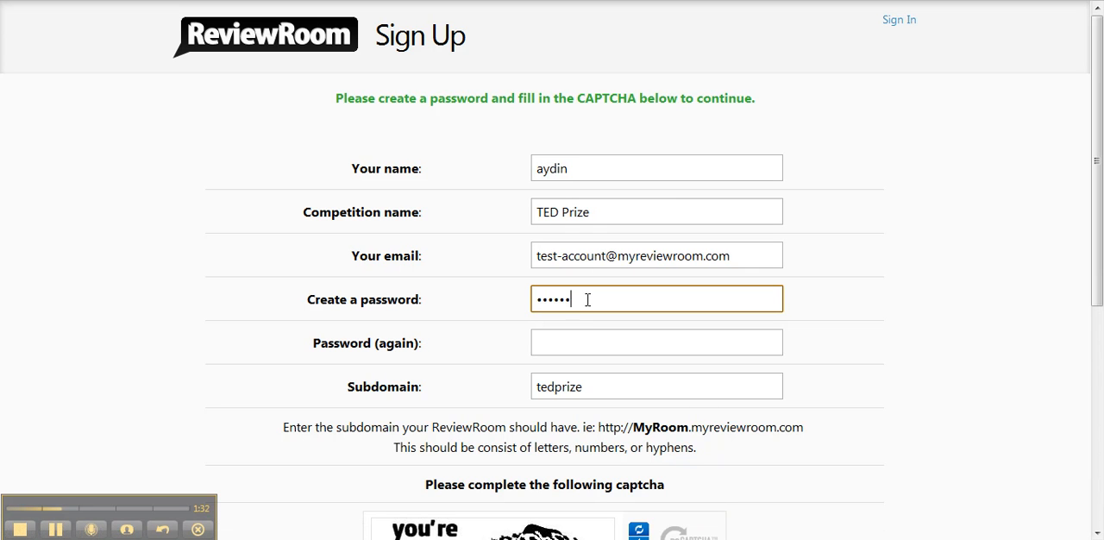
text(•)
click(579, 336)
text(••••••••••)
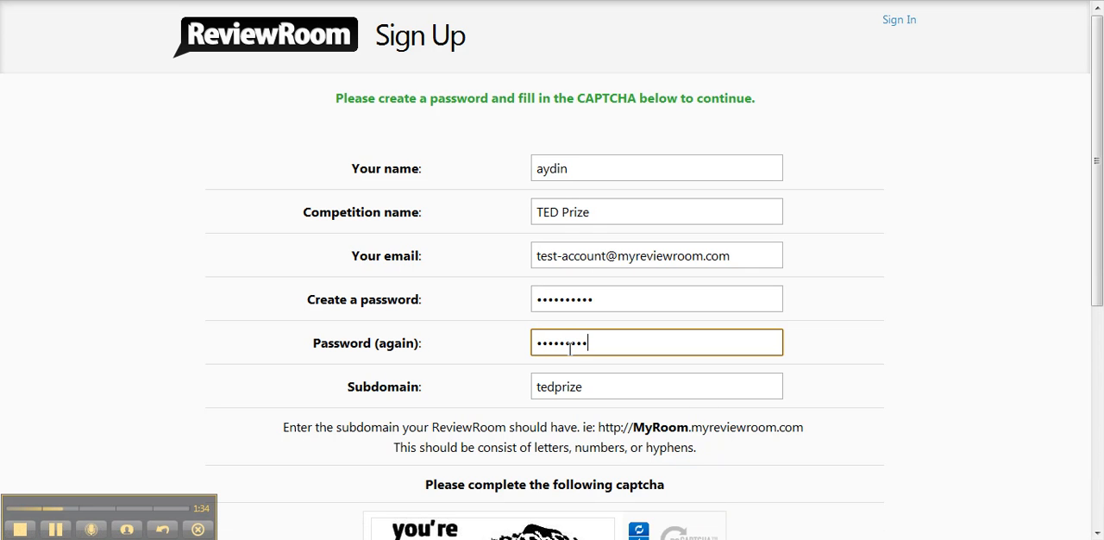
- Enter the captcha words and submit the registration
scroll(724, 345, down, 3)
click(544, 442)
text(you're earche)
key(BackSpace)
key(BackSpace)
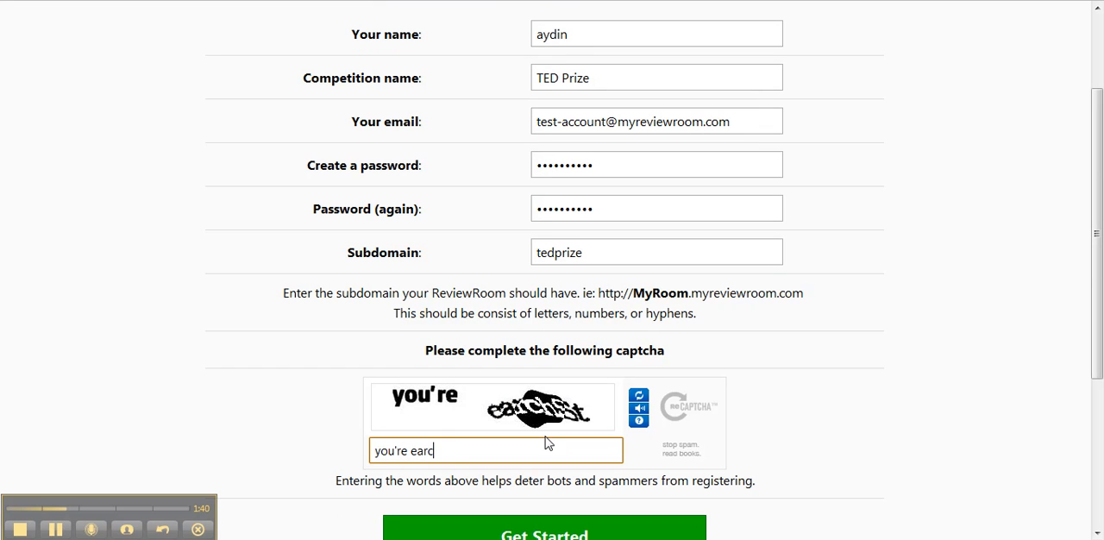
text(hst)
scroll(545, 442, down, 1)
click(515, 464)
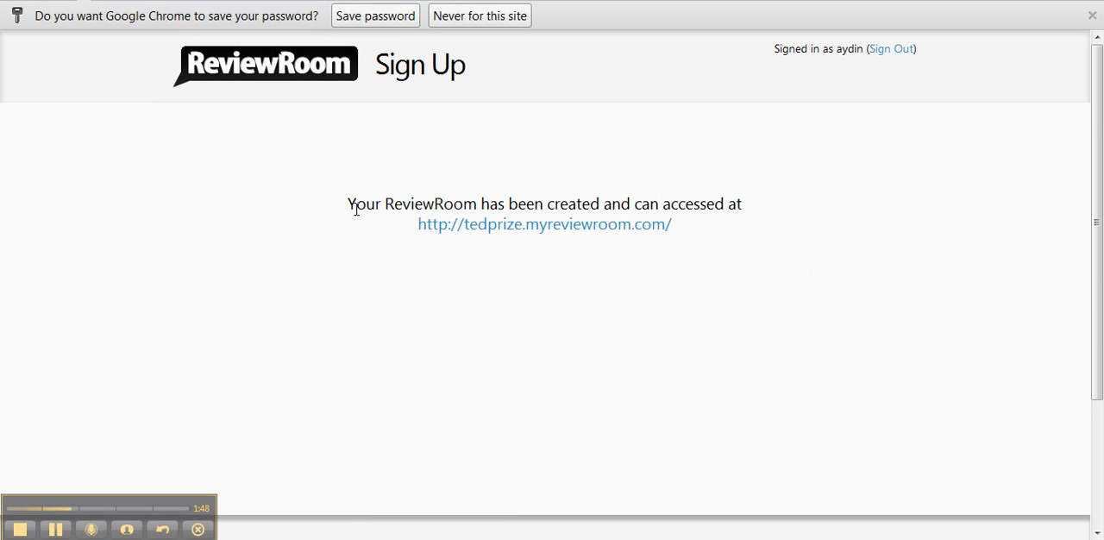
- Open the newly created tedprize ReviewRoom site and start its guided setup
click(566, 230)
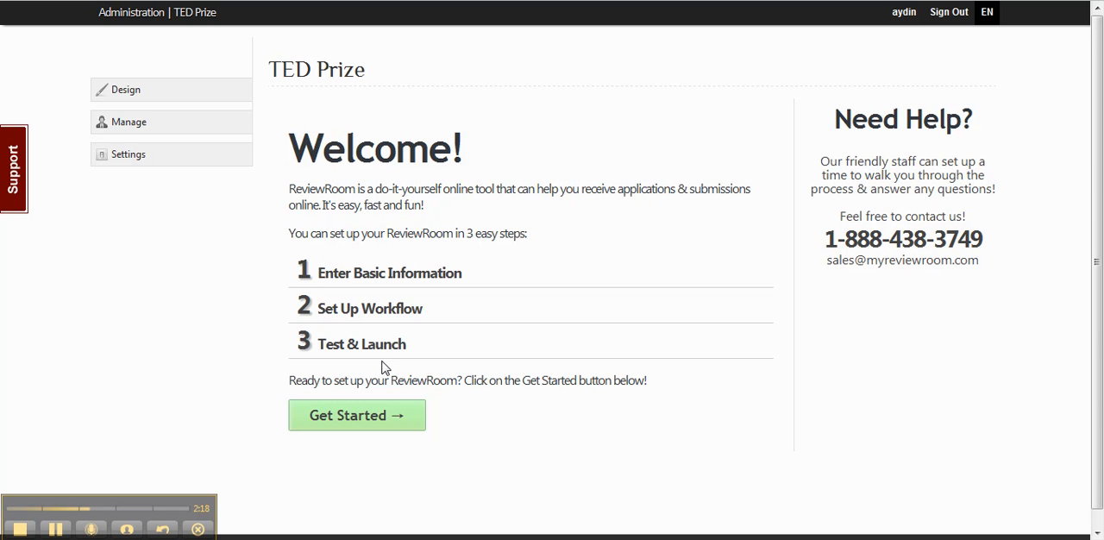
click(366, 419)
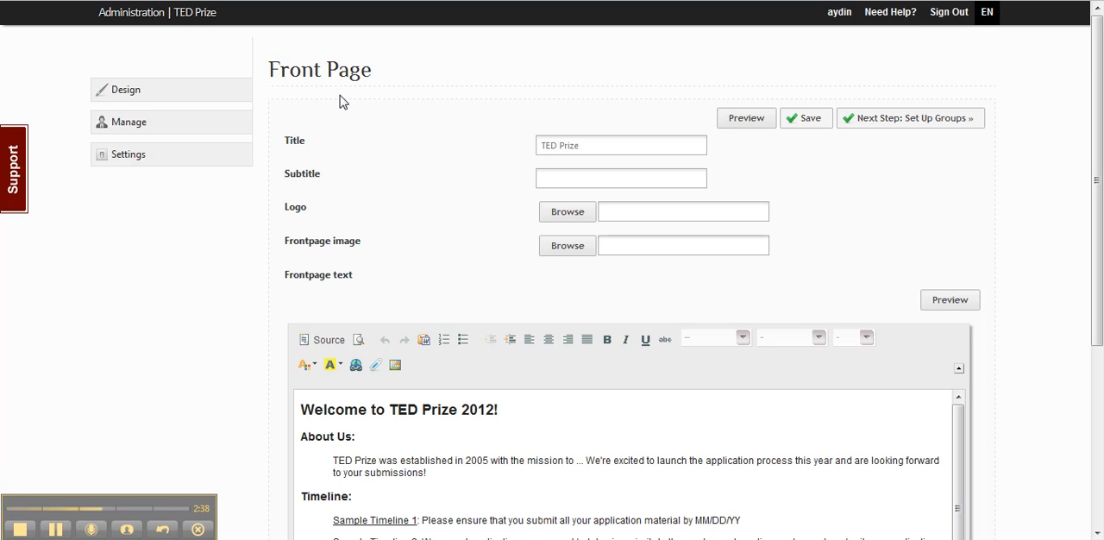
- Set the front page subtitle to "2012 Applications"
click(550, 176)
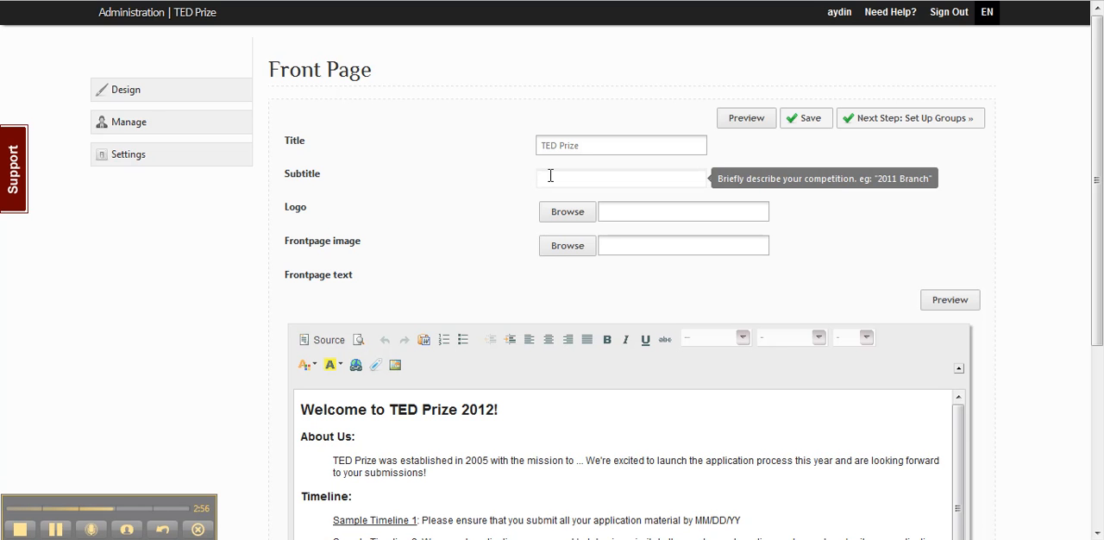
text(2012)
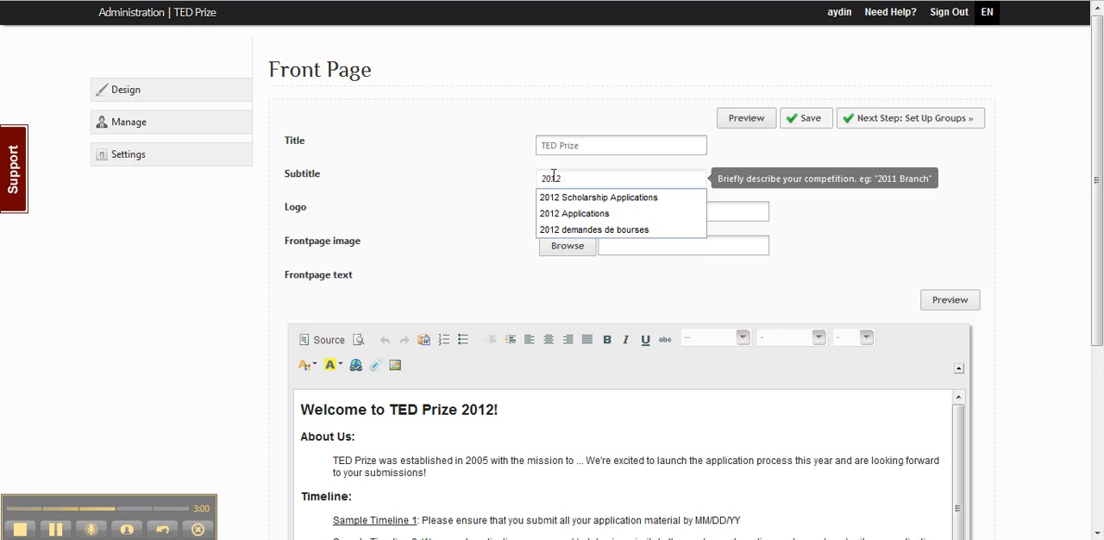
click(586, 214)
- Choose tedprize_logo as the logo and hp_2012_winner_banner as the frontpage image
click(579, 216)
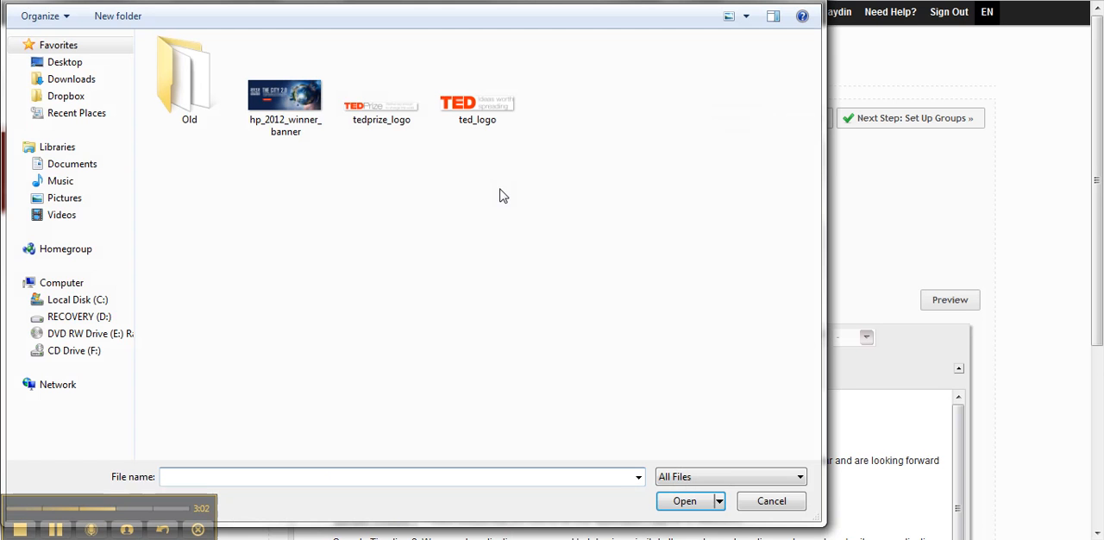
double_click(384, 108)
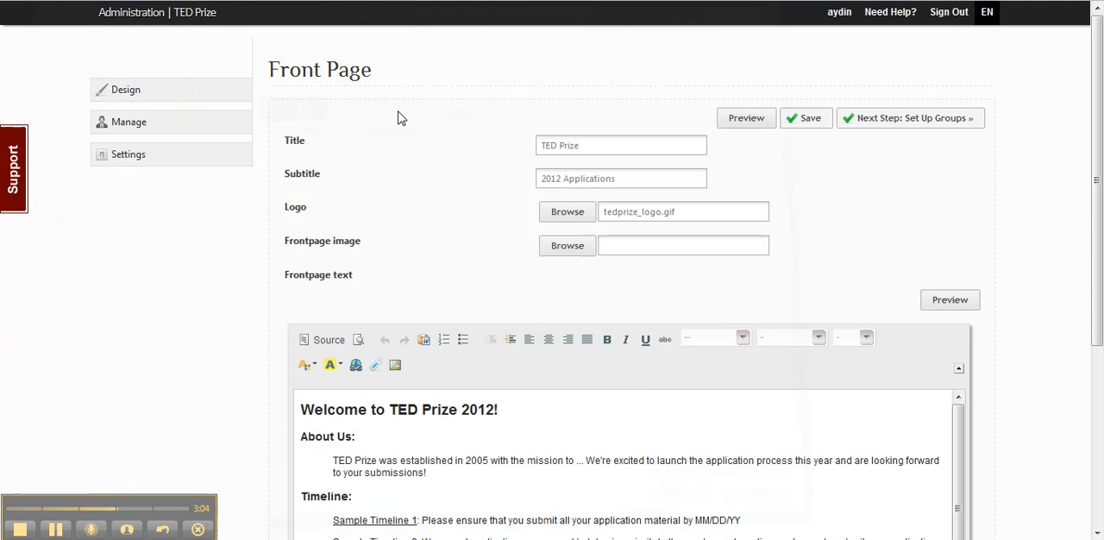
click(567, 247)
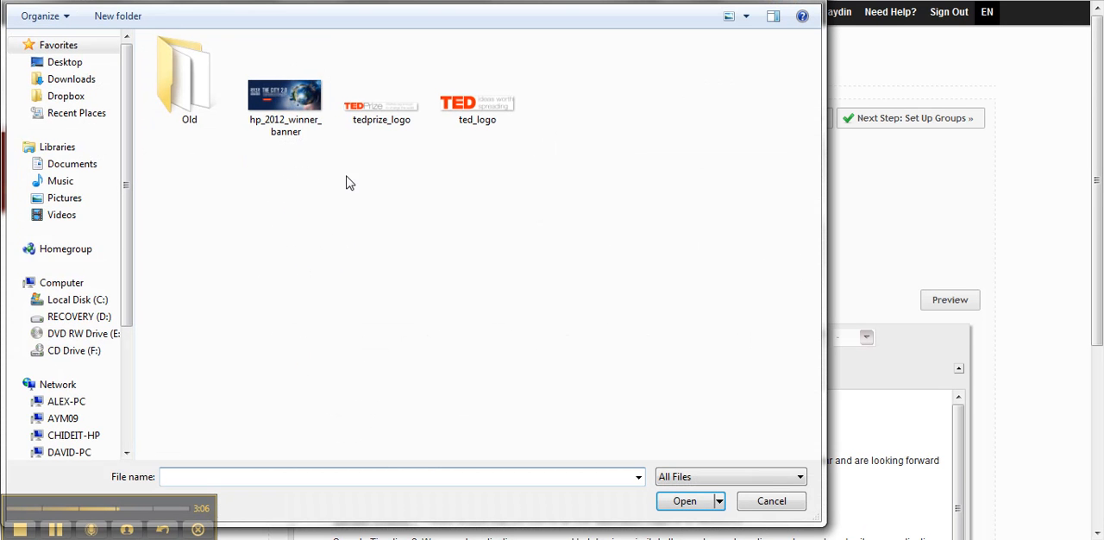
double_click(278, 104)
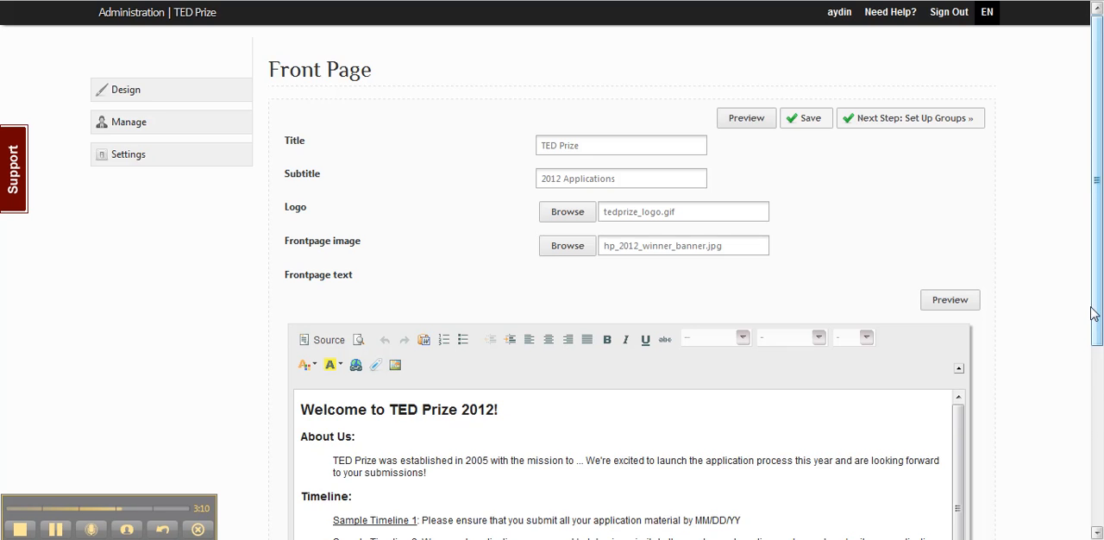
- Review the sample frontpage text and delete all of it from the editor
scroll(1087, 308, down, 2)
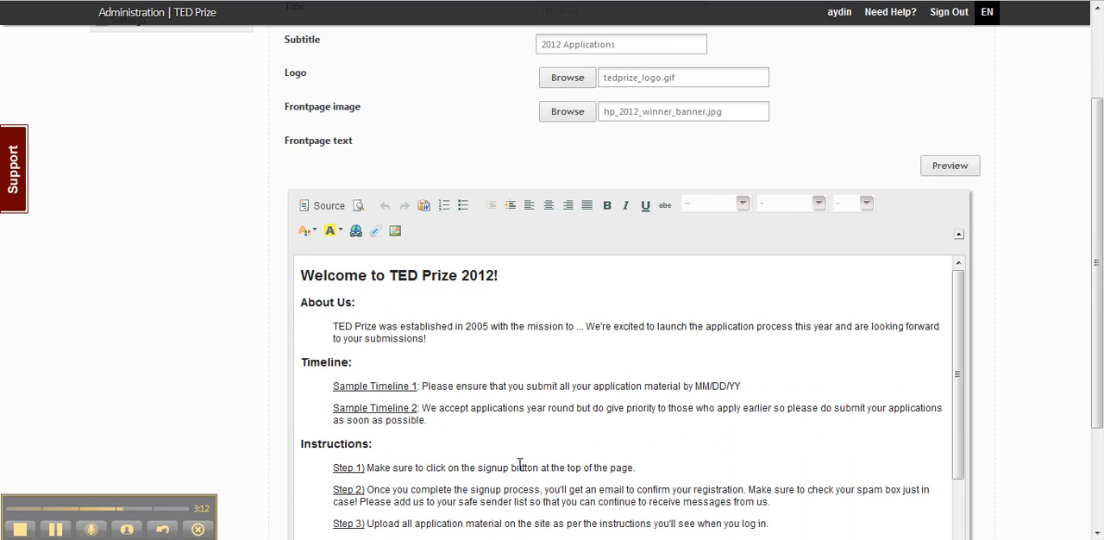
scroll(509, 427, down, 1)
scroll(1087, 362, down, 2)
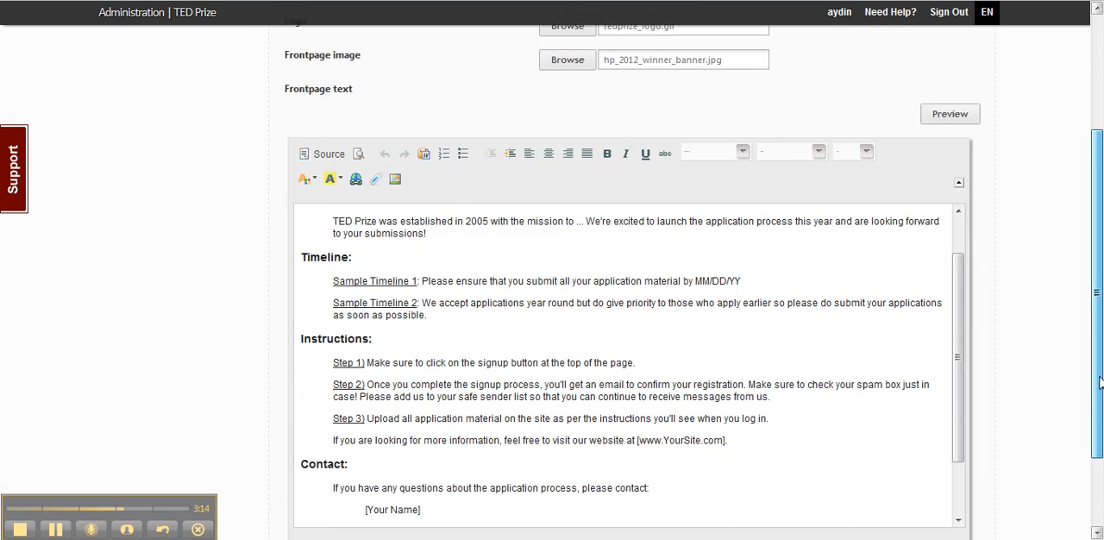
scroll(955, 271, up, 1)
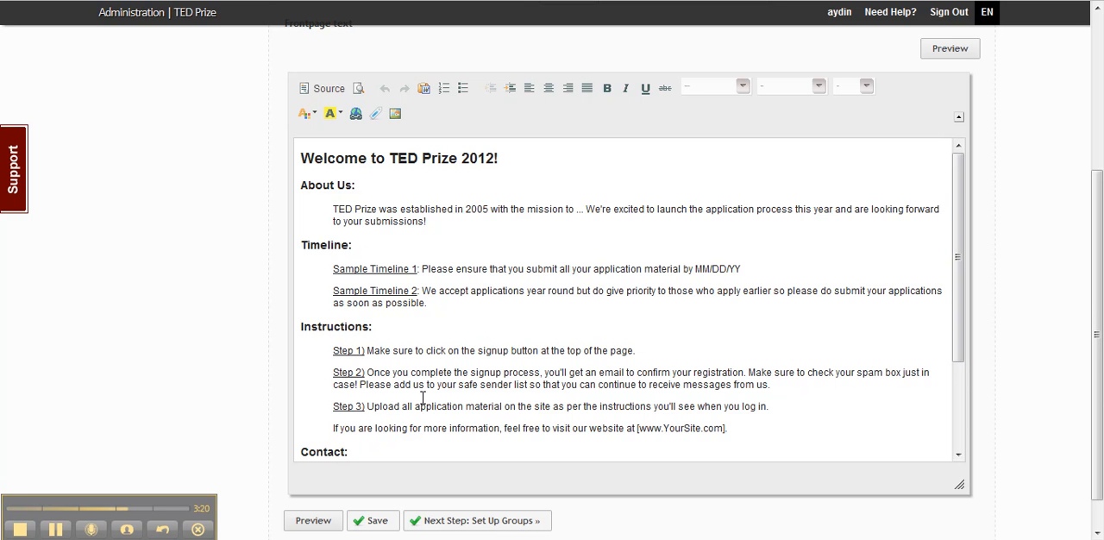
scroll(423, 396, down, 3)
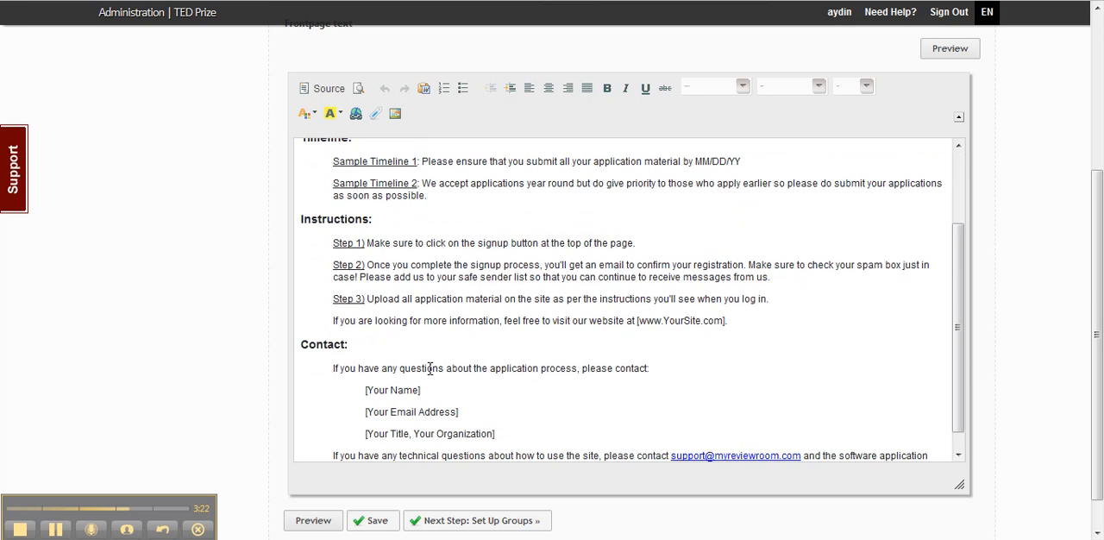
scroll(429, 368, up, 6)
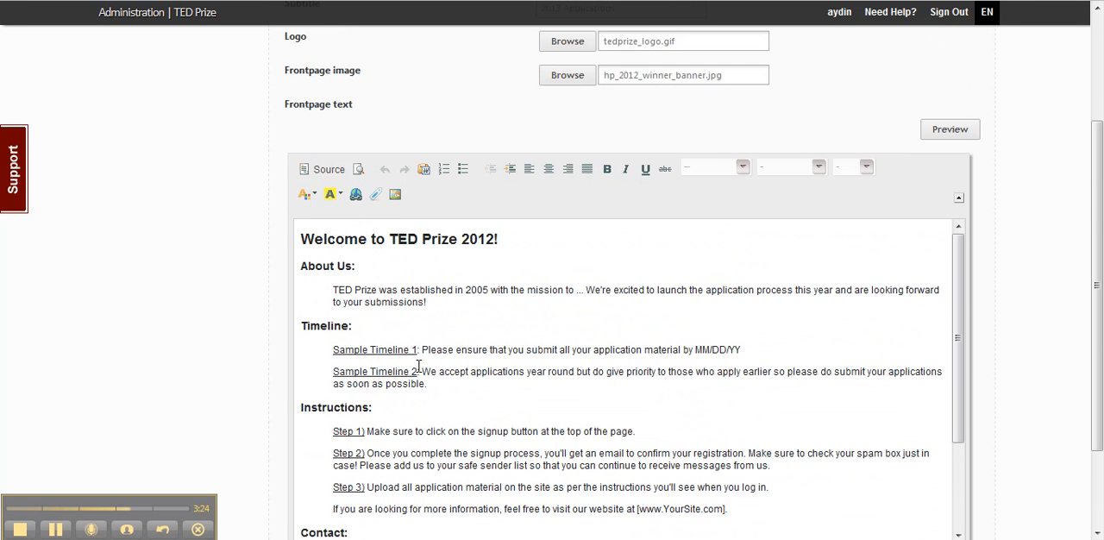
click(462, 362)
key(ctrl+a)
key(Delete)
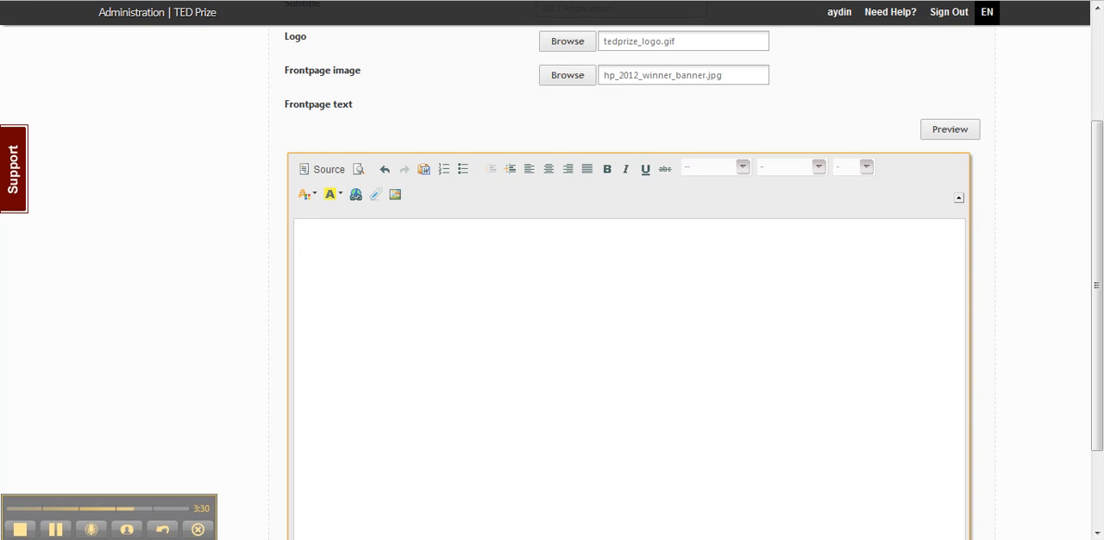
- On the TED Prize website, copy the content from "What is the TED Prize?" through the Features and Latest TEDPrize Updates sections
key(ctrl+Tab)
scroll(946, 167, down, 2)
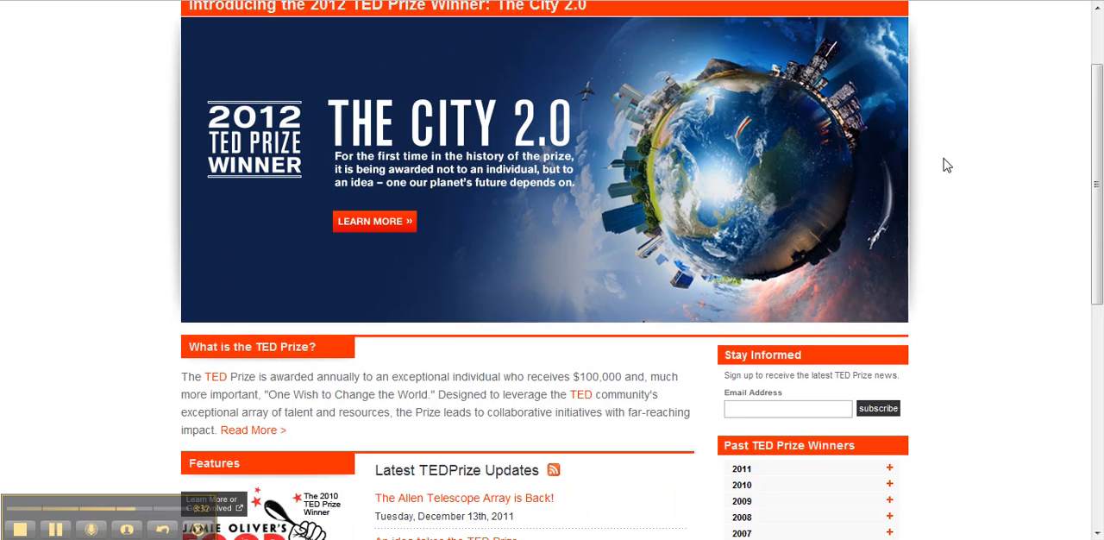
scroll(947, 167, down, 2)
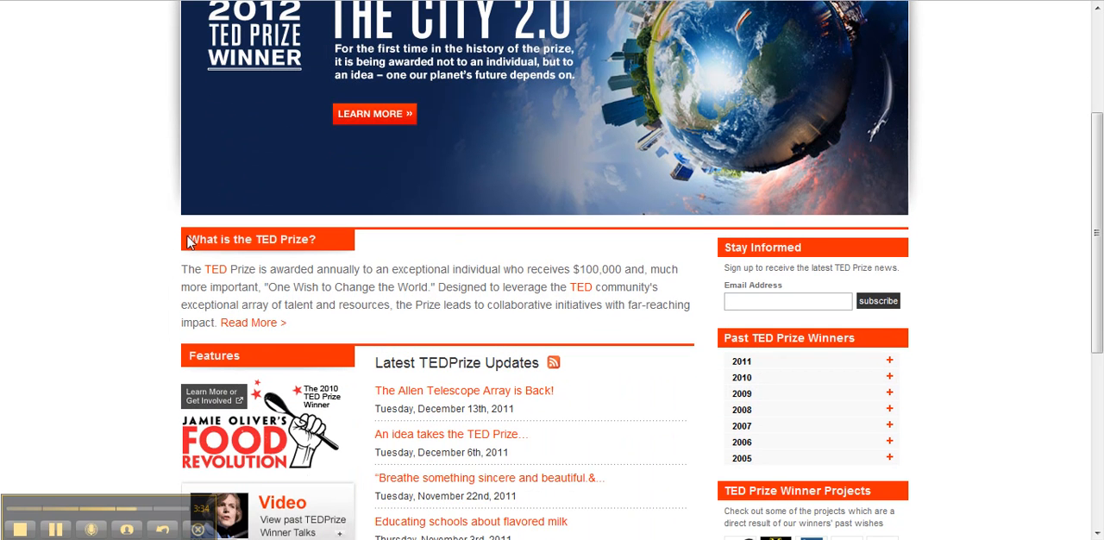
drag(198, 236, 628, 390)
scroll(464, 333, down, 1)
scroll(946, 394, down, 4)
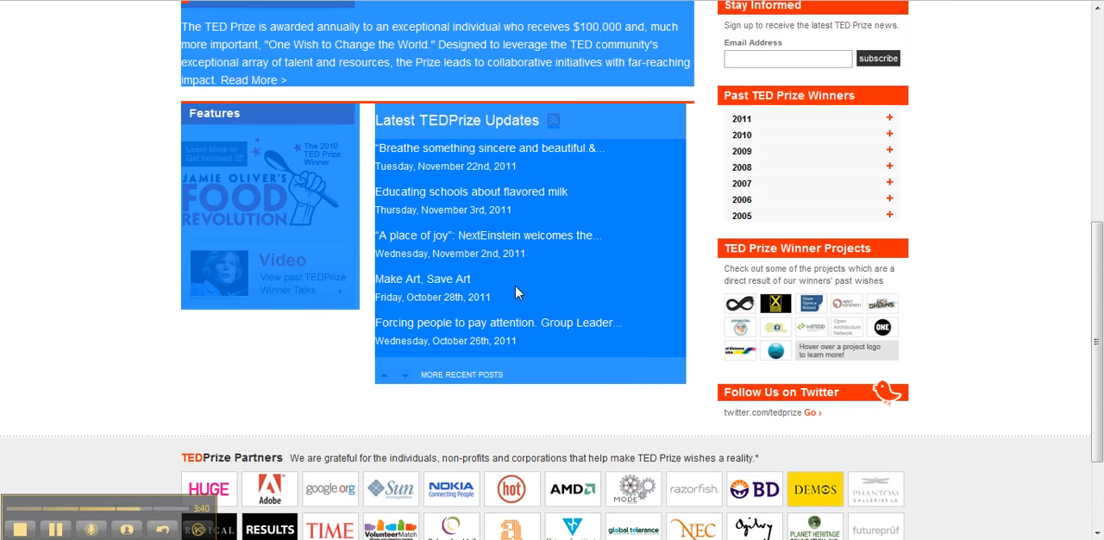
- Paste the copied TED Prize content into the frontpage text of the ReviewRoom and save the front page
key(ctrl+Tab)
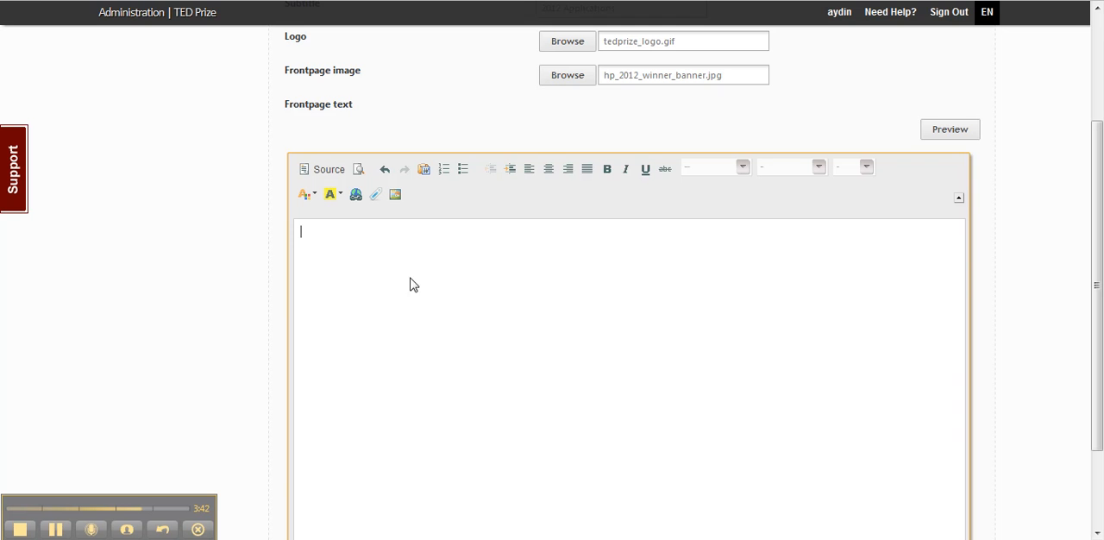
key(ctrl+v)
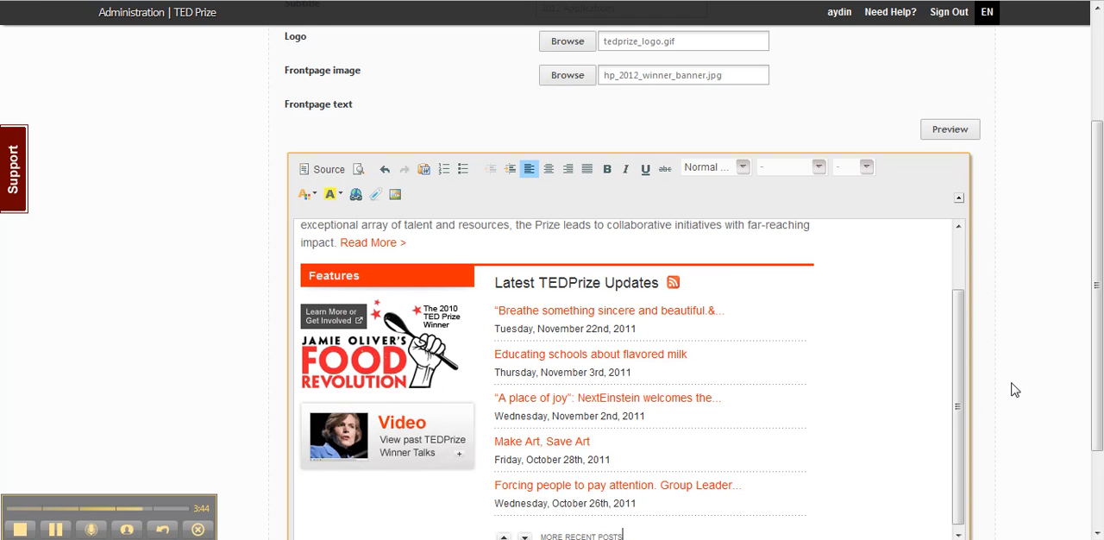
scroll(937, 380, up, 3)
scroll(938, 380, up, 1)
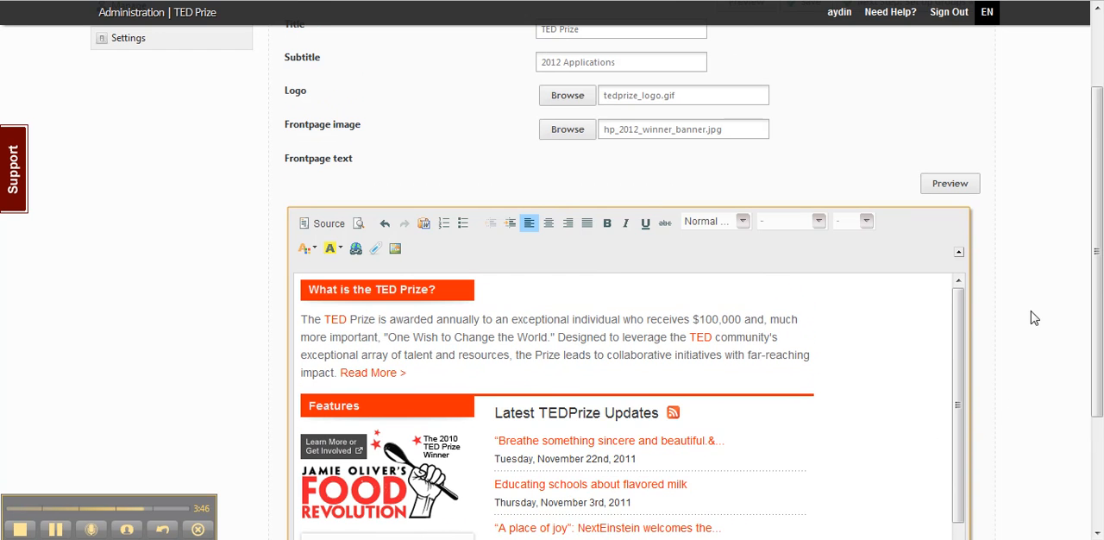
scroll(1064, 351, down, 3)
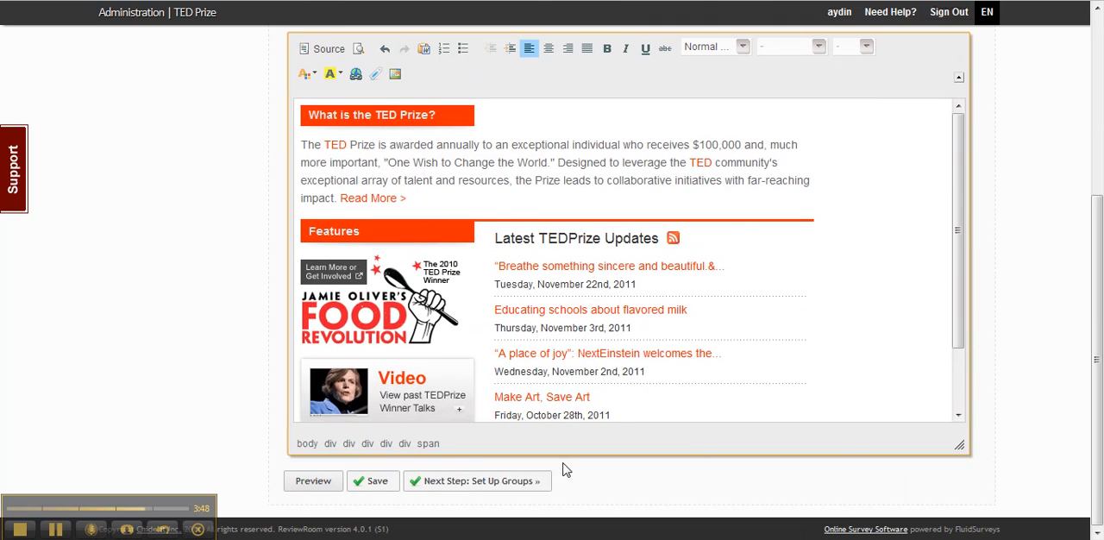
click(366, 485)
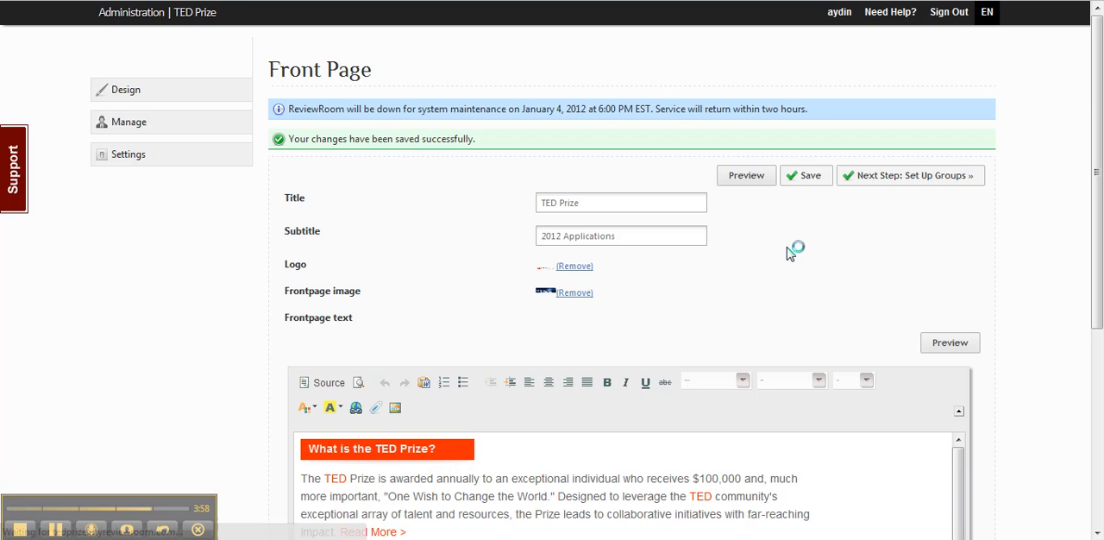
- Preview the front page in a maximized window and check its logo, banner image and text sections
click(732, 181)
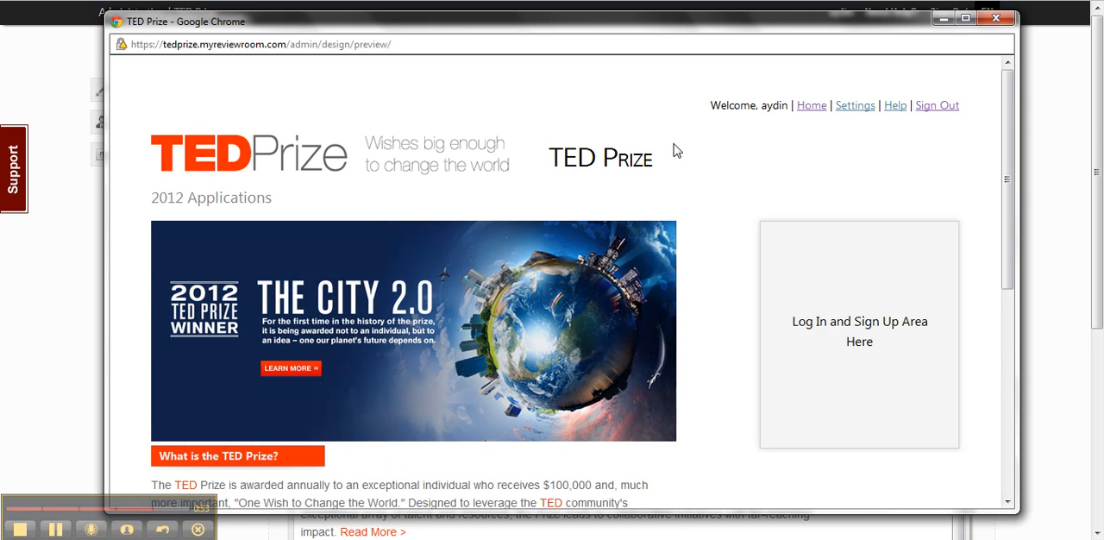
click(965, 19)
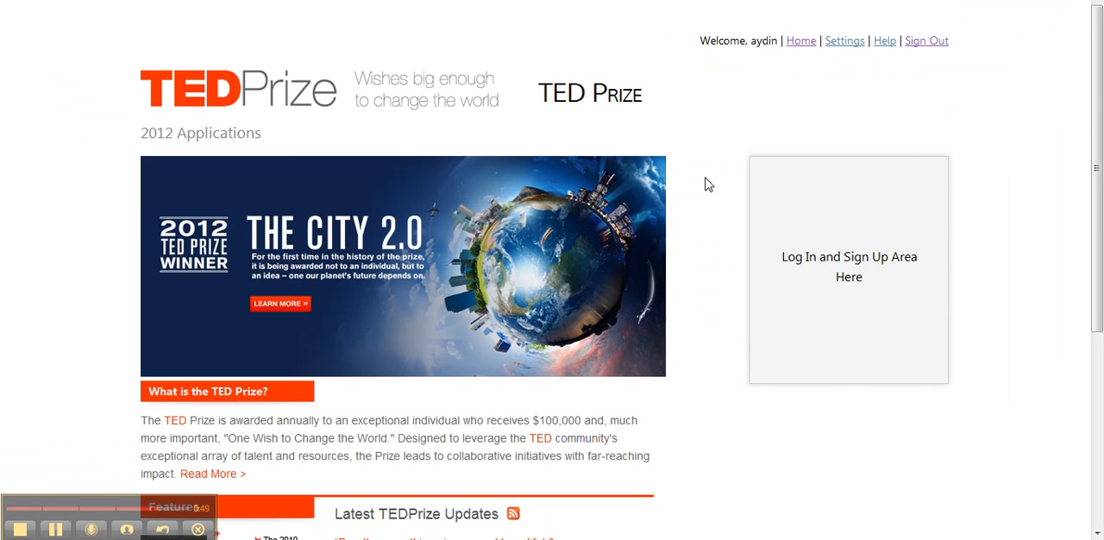
scroll(420, 152, down, 4)
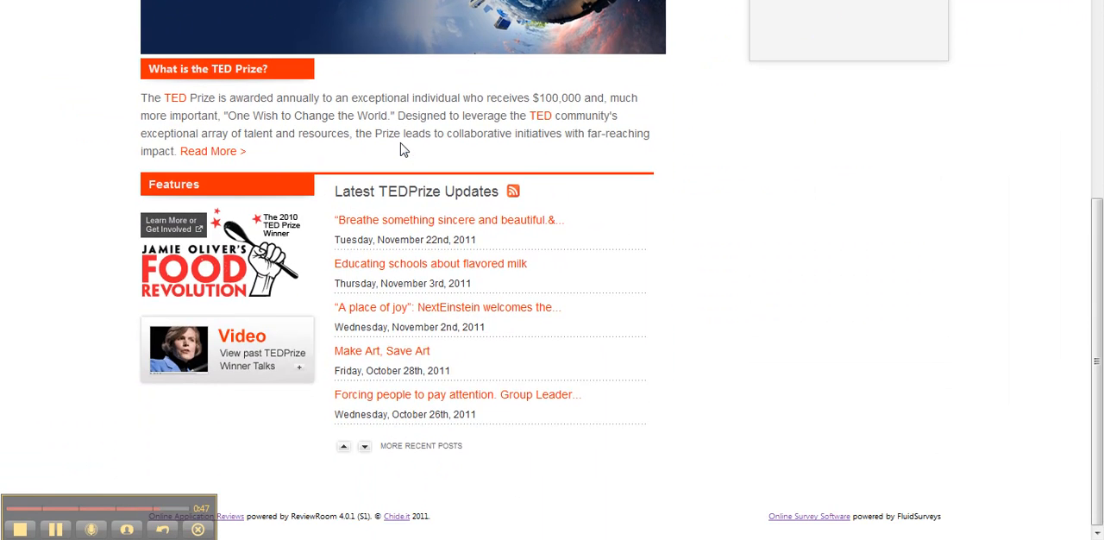
scroll(401, 144, up, 4)
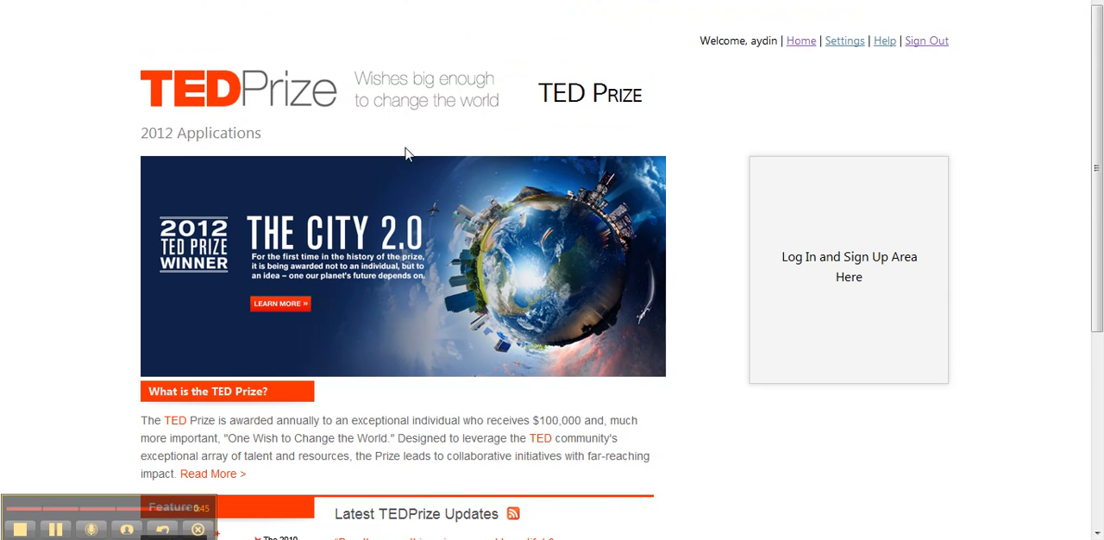